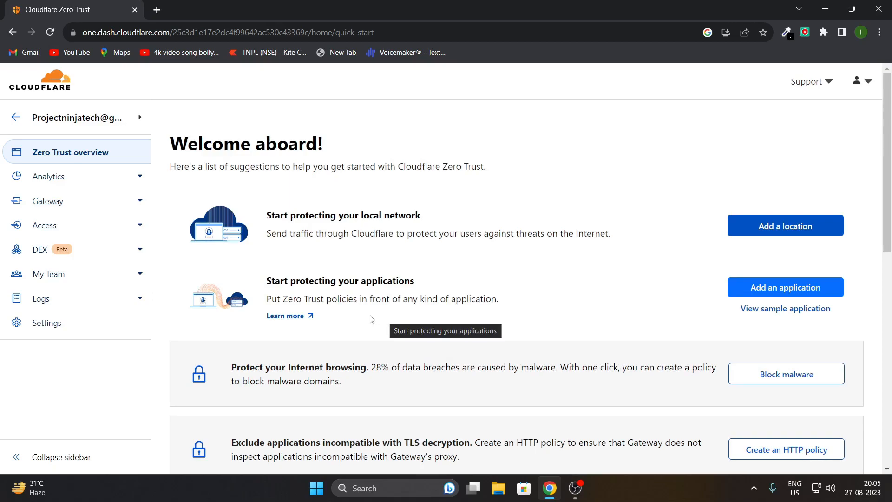
Run ip a | grep inet in PuTTY to list the server's network addresses.
scroll(393, 333, down, 2)
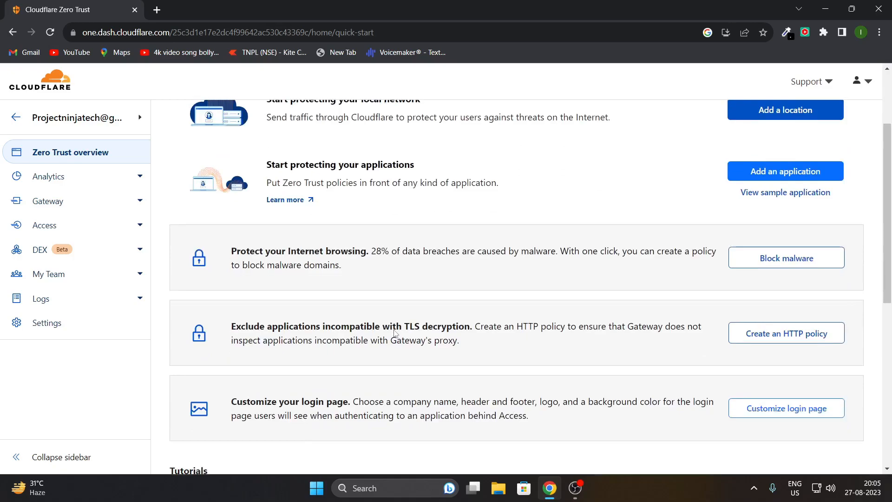
scroll(407, 371, down, 3)
scroll(390, 355, up, 3)
scroll(383, 358, up, 2)
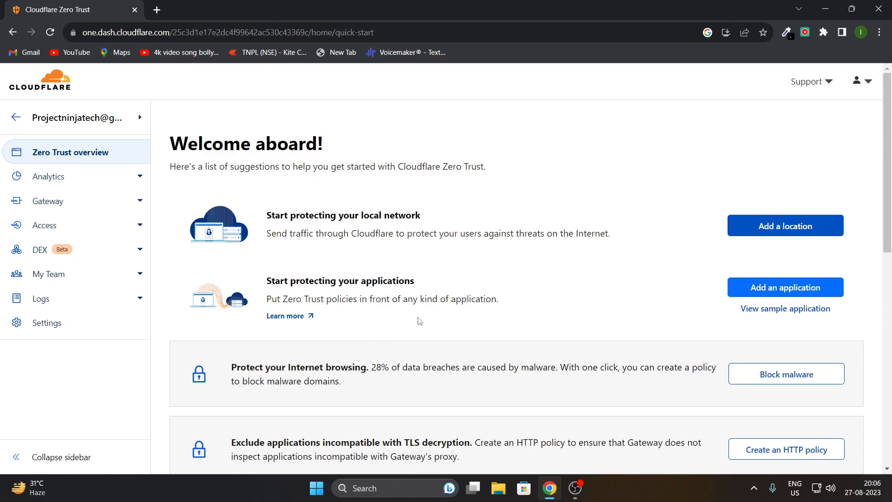
scroll(421, 320, down, 8)
scroll(418, 354, up, 2)
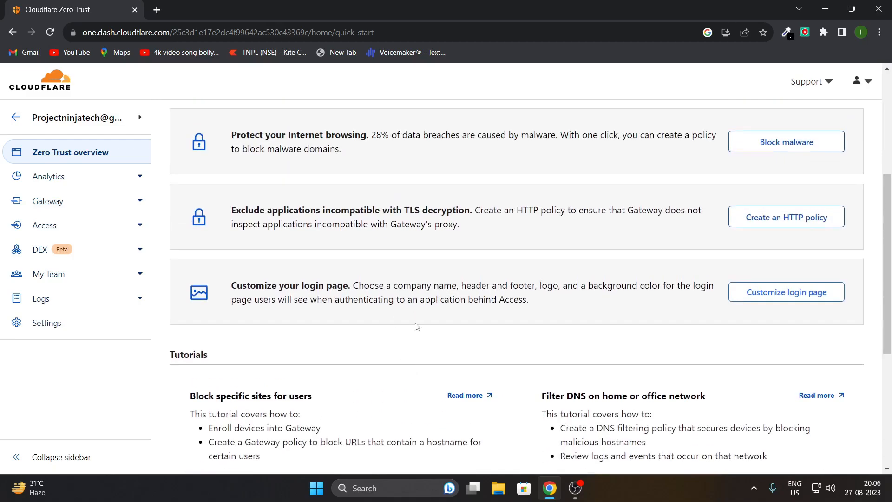
scroll(415, 321, up, 3)
scroll(416, 367, down, 9)
scroll(420, 353, up, 10)
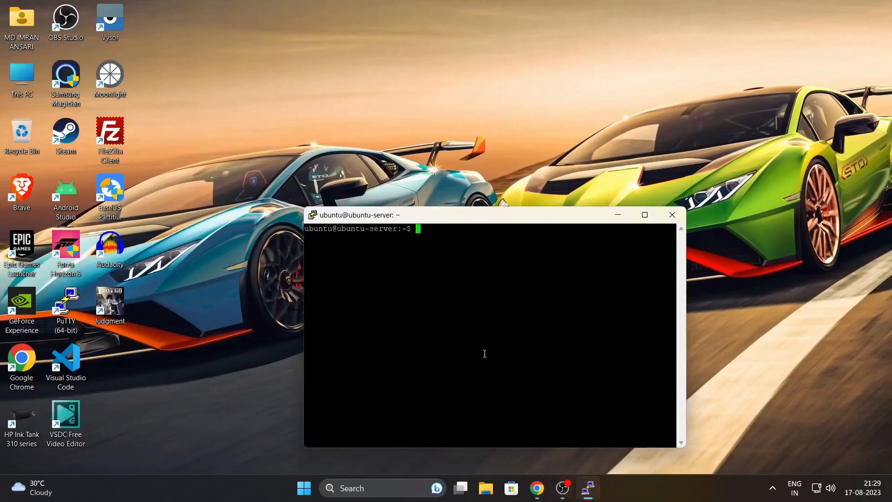
right_click(462, 329)
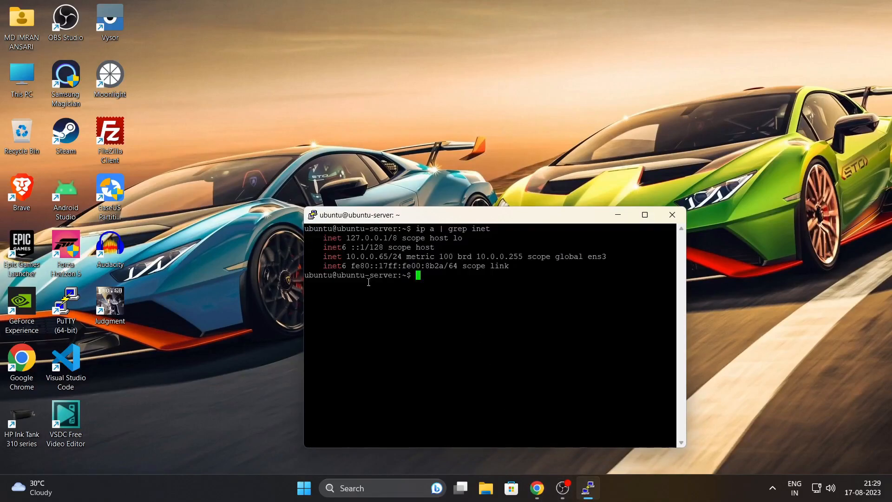
Copy the server address 10.0.0.65 and bring up the local Jellyfin page in Chrome.
drag(349, 257, 389, 256)
click(440, 336)
click(537, 488)
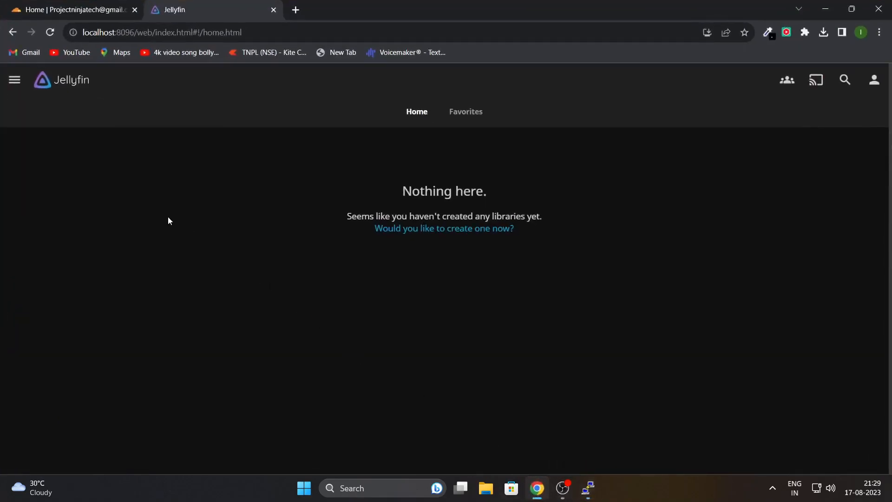
Go to Access > Tunnels in the Zero Trust dashboard and begin a new tunnel.
click(93, 32)
click(141, 135)
click(76, 7)
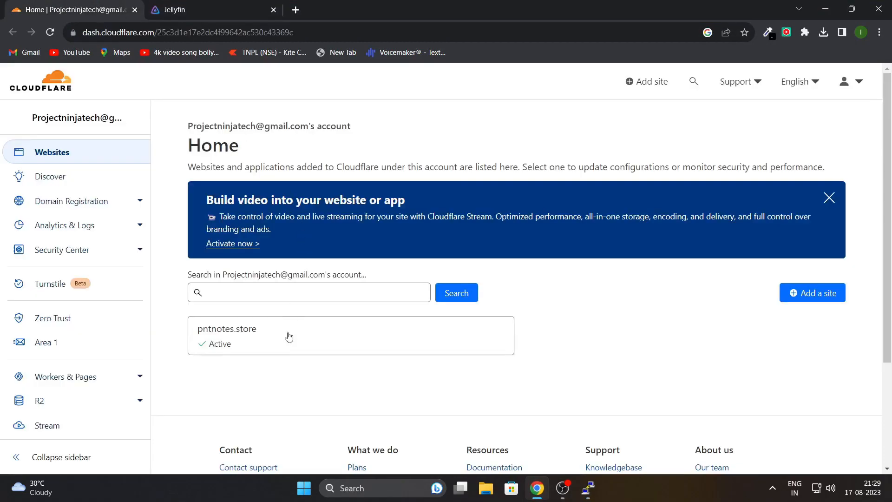
click(92, 325)
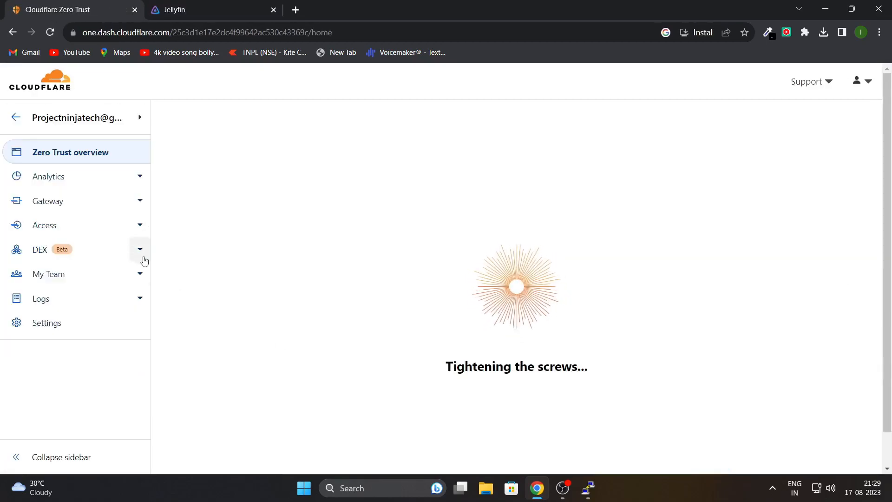
click(121, 224)
click(80, 294)
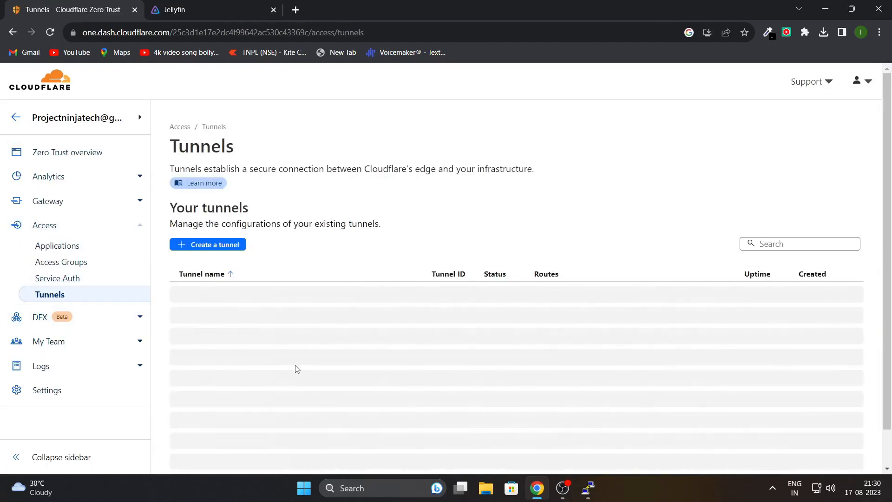
click(212, 243)
Name the new tunnel pnt-server and save it.
click(265, 370)
text(pnt-server)
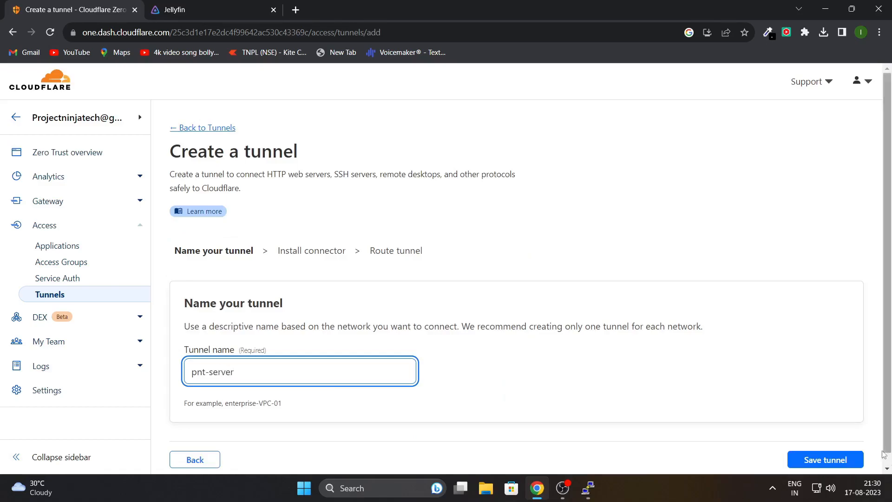
click(849, 458)
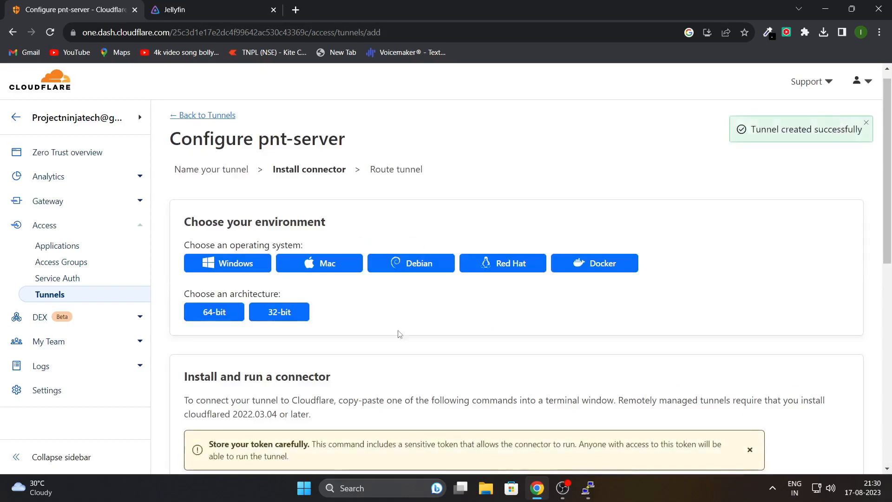
Copy the Debian 64-bit cloudflared install command and paste it into the PuTTY terminal.
click(404, 269)
scroll(279, 279, down, 1)
click(214, 253)
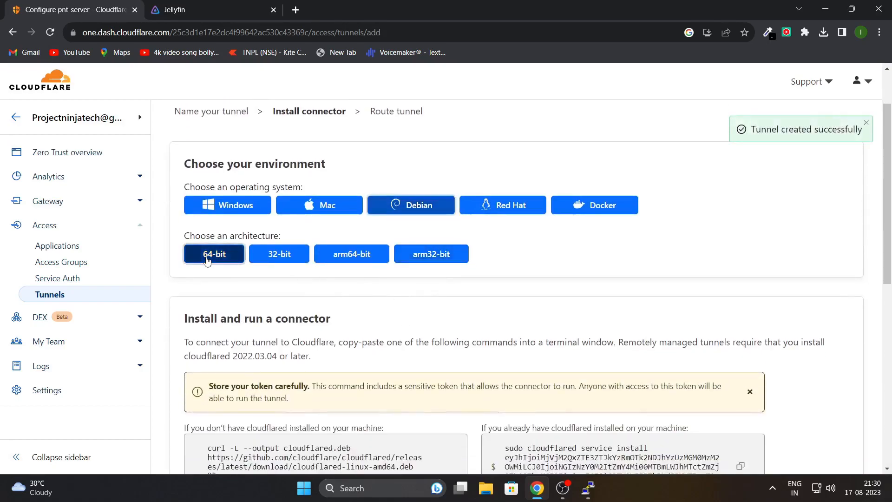
scroll(240, 304, down, 2)
scroll(240, 304, down, 3)
click(296, 310)
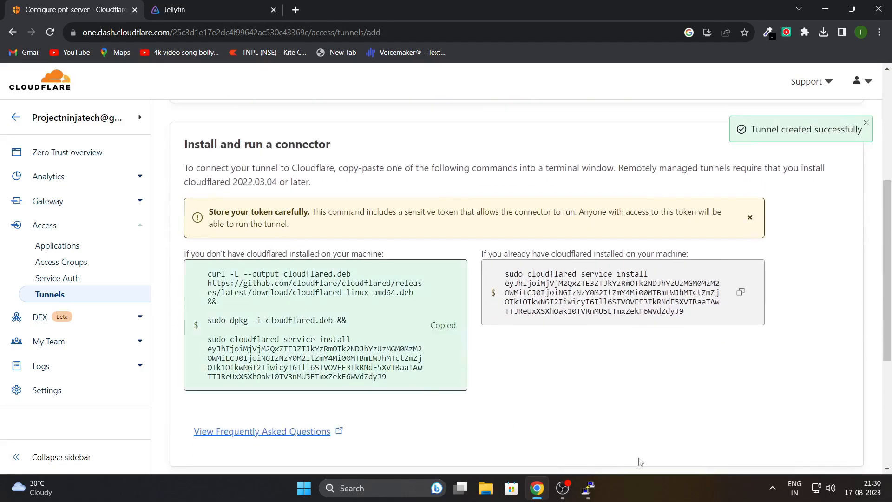
click(588, 496)
right_click(419, 339)
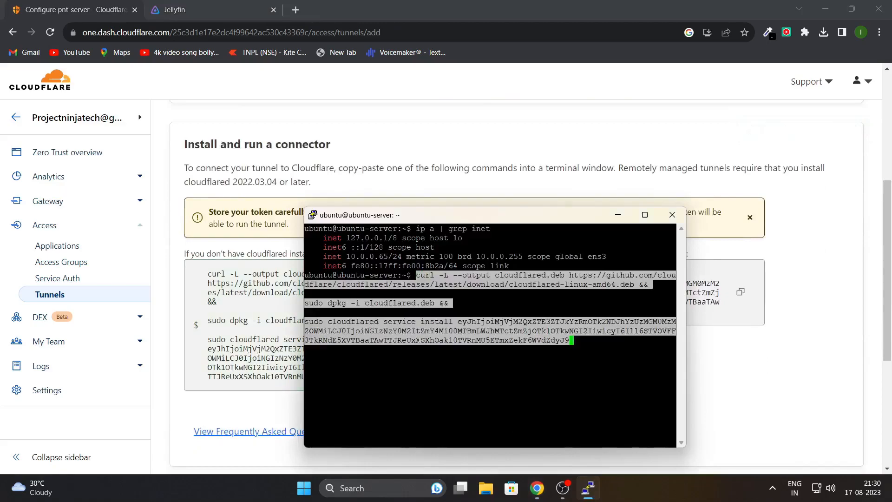
Run the pasted command to install cloudflared as a service, then clear the terminal.
key(Return)
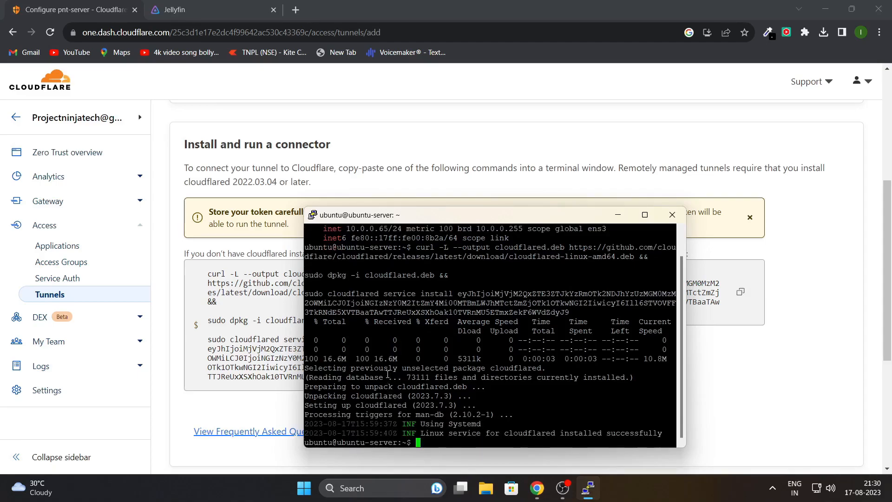
text(clear)
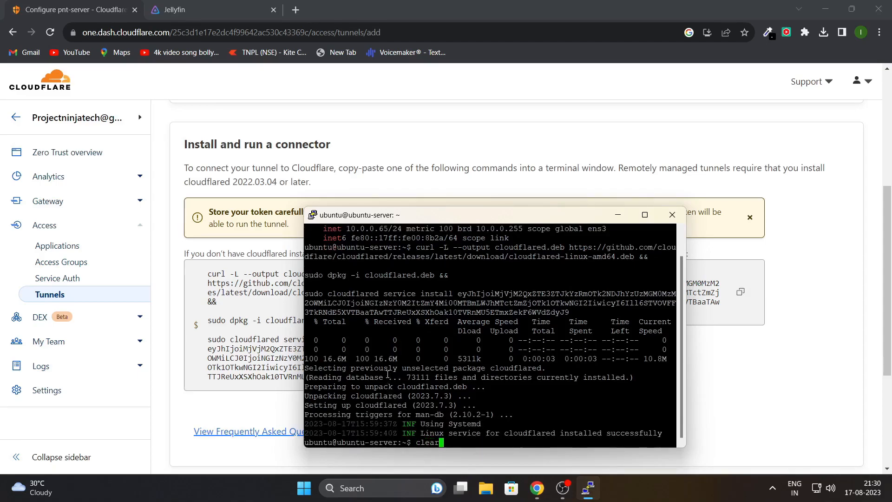
key(Return)
click(770, 380)
Route the tunnel to subdomain jellyfinserver on pntnotes.store with service type HTTP.
scroll(771, 381, down, 10)
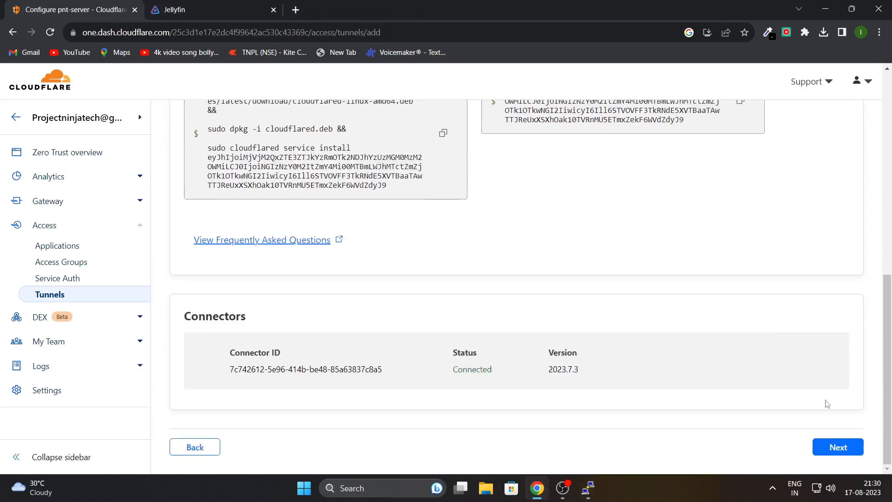
click(834, 445)
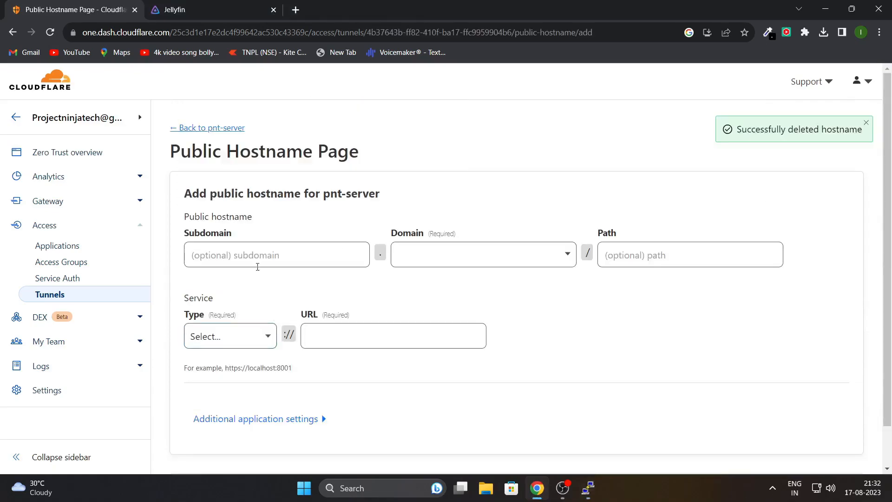
click(257, 265)
text(jellyfinserver)
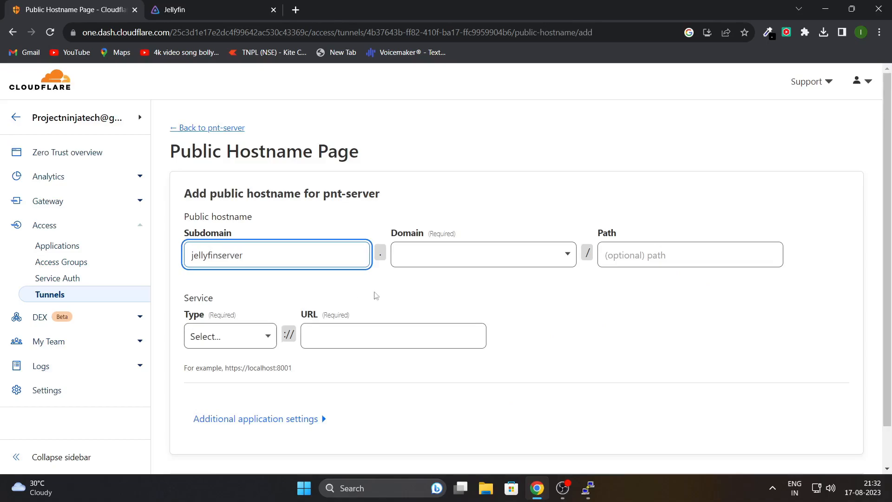
click(420, 256)
click(425, 284)
click(245, 346)
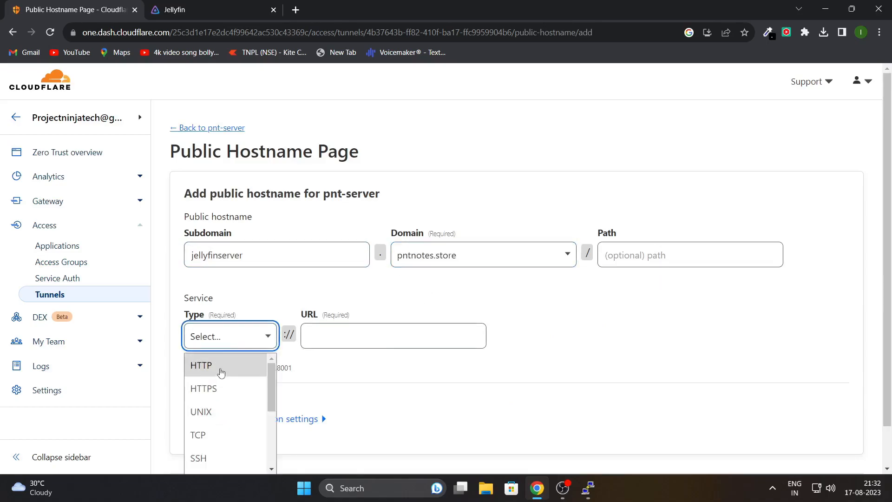
click(232, 366)
click(335, 344)
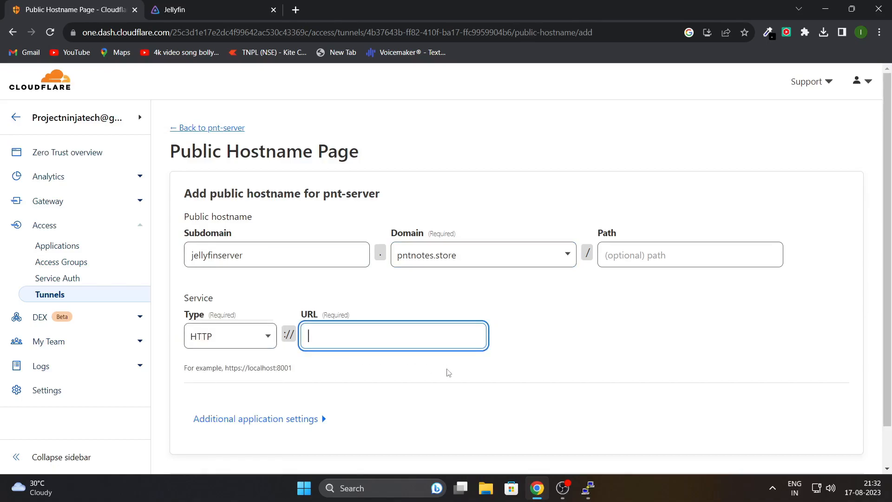
Re-list the server addresses and paste 10.0.0.65 into the hostname's service URL field.
click(588, 487)
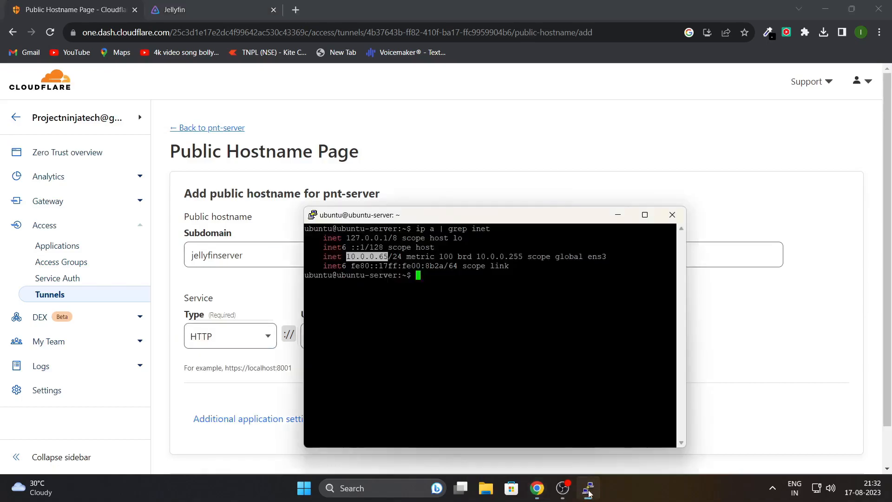
key(Up)
key(Return)
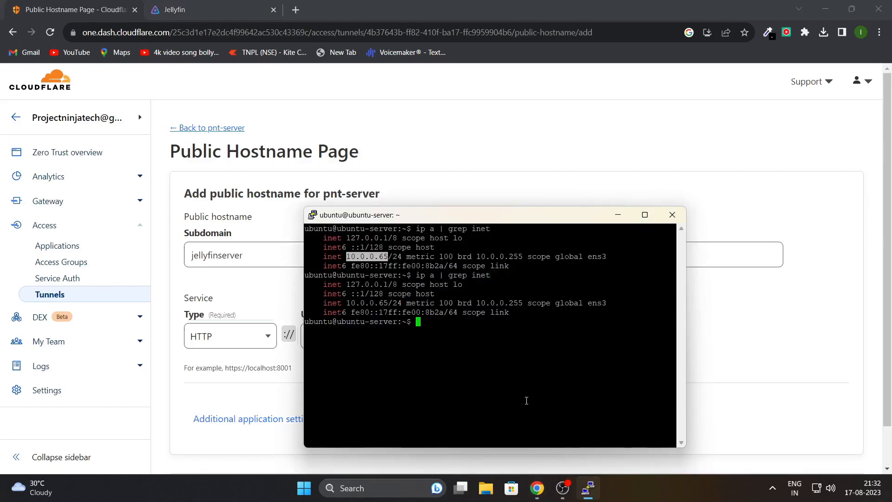
click(382, 316)
drag(346, 304, 384, 304)
click(296, 353)
click(321, 342)
text(10.0.0.65)
Check Jellyfin's local address localhost:8096 for its port number.
click(176, 10)
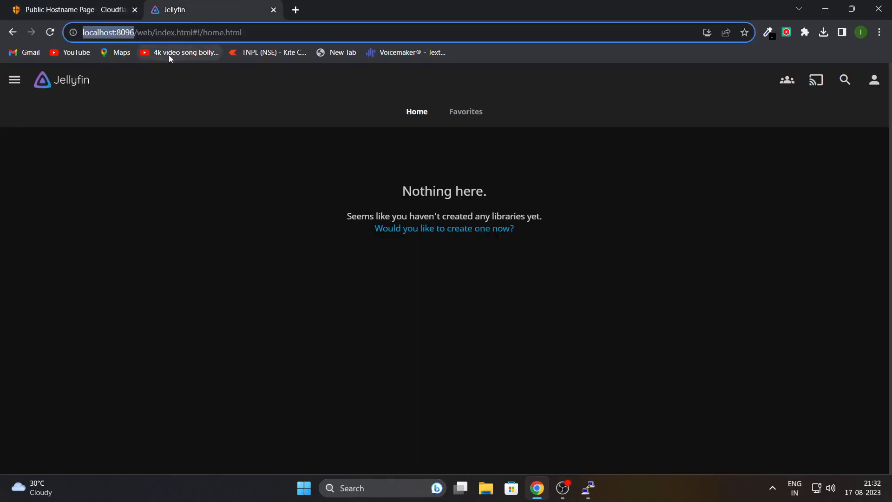
click(184, 239)
click(129, 35)
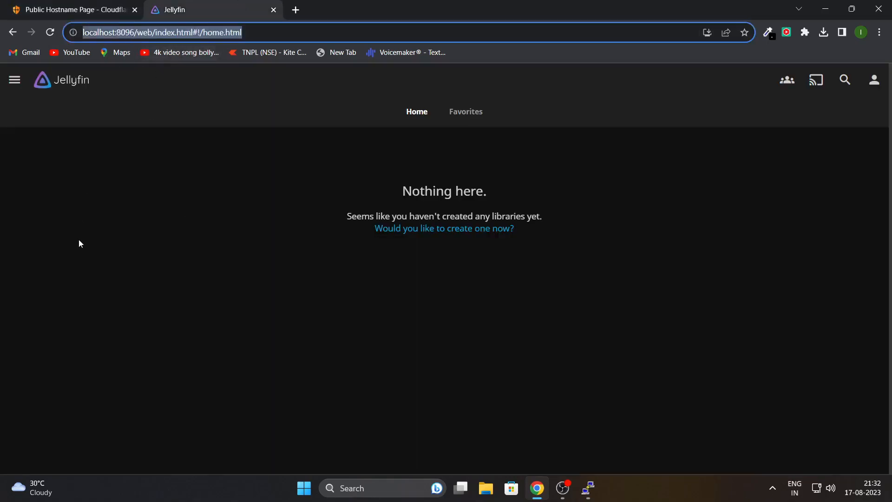
key(ctrl+Tab)
Complete the service URL as 10.0.0.65:8096 and save the public hostname.
text(:8096)
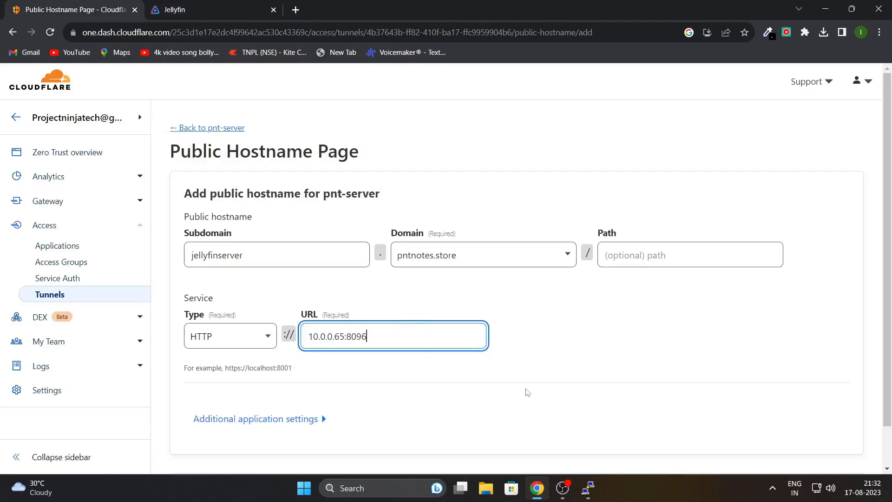
scroll(539, 387, down, 1)
scroll(541, 387, down, 1)
click(808, 446)
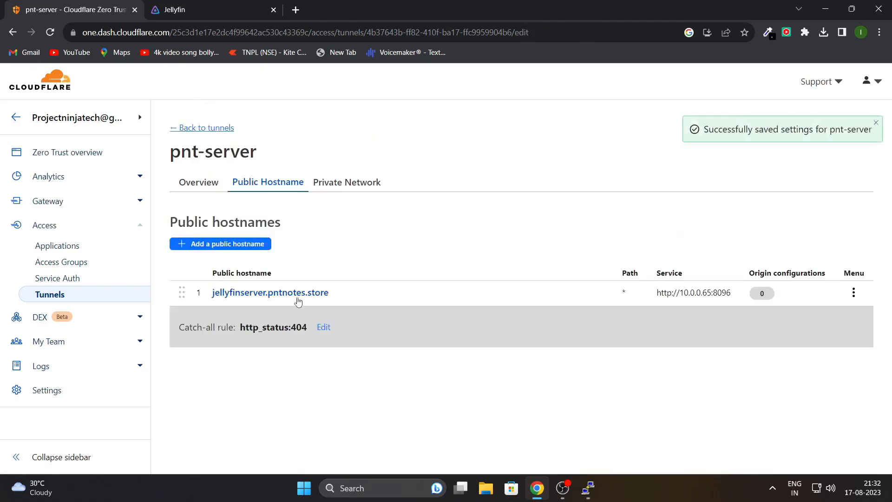
Open jellyfinserver.pntnotes.store in a new tab and sign in to Jellyfin.
click(268, 293)
click(634, 226)
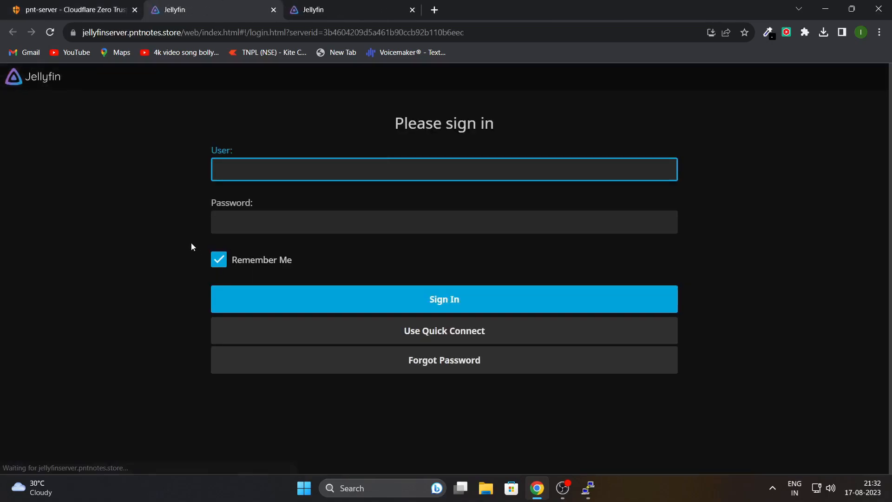
text(jellyfin)
click(483, 311)
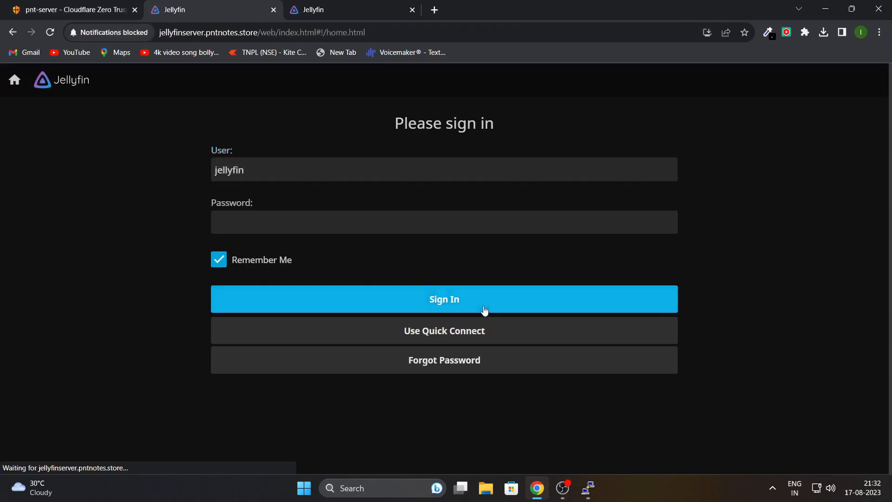
Confirm in the site information panel that the public connection is secure with a valid certificate.
click(109, 32)
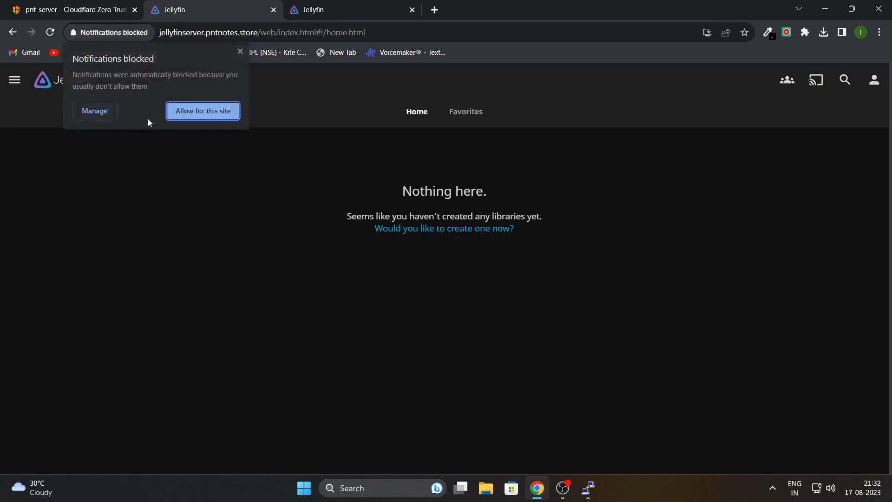
click(207, 114)
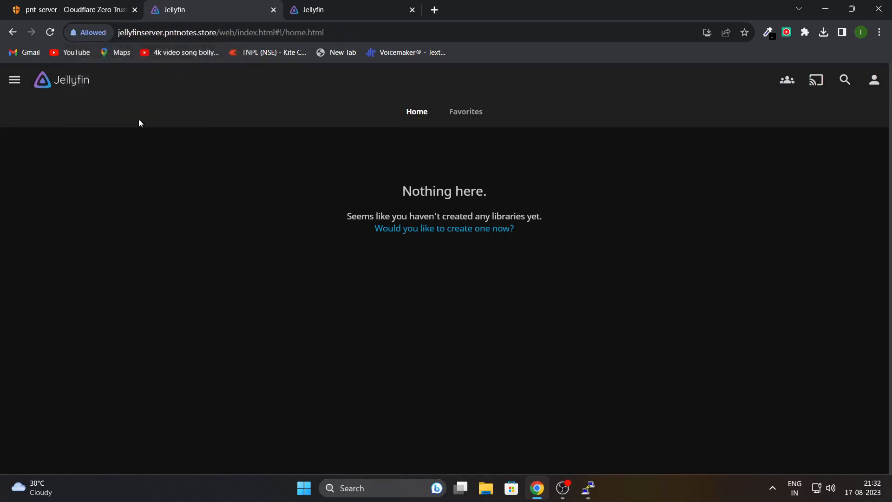
click(92, 37)
click(228, 110)
click(234, 60)
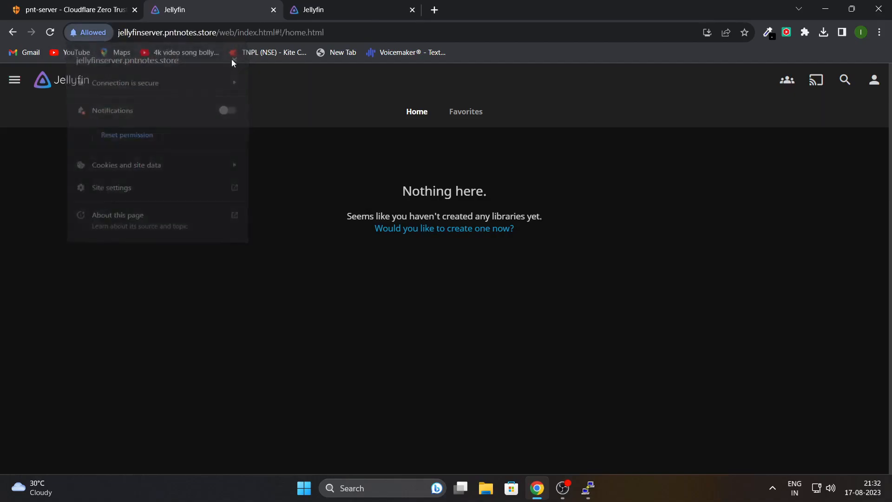
click(73, 33)
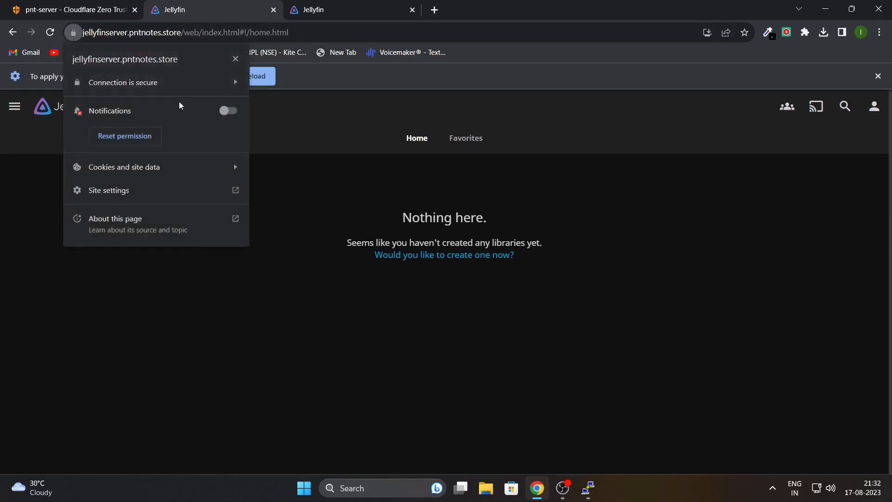
click(877, 76)
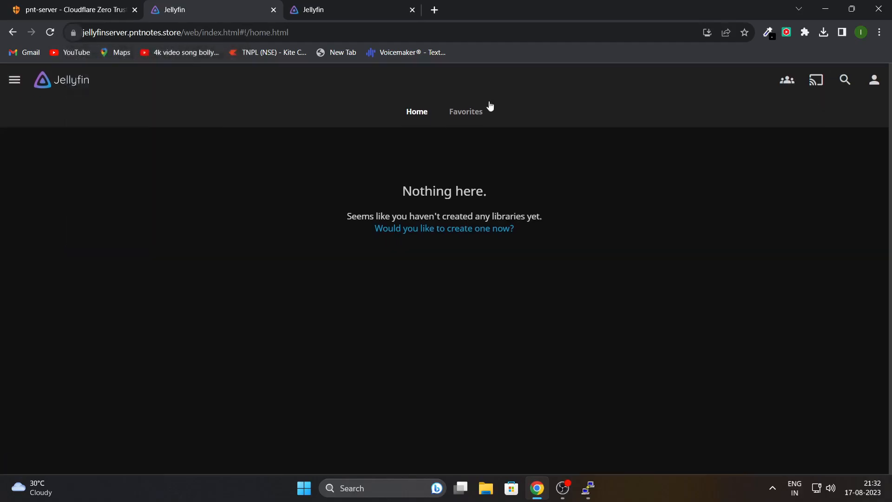
click(73, 32)
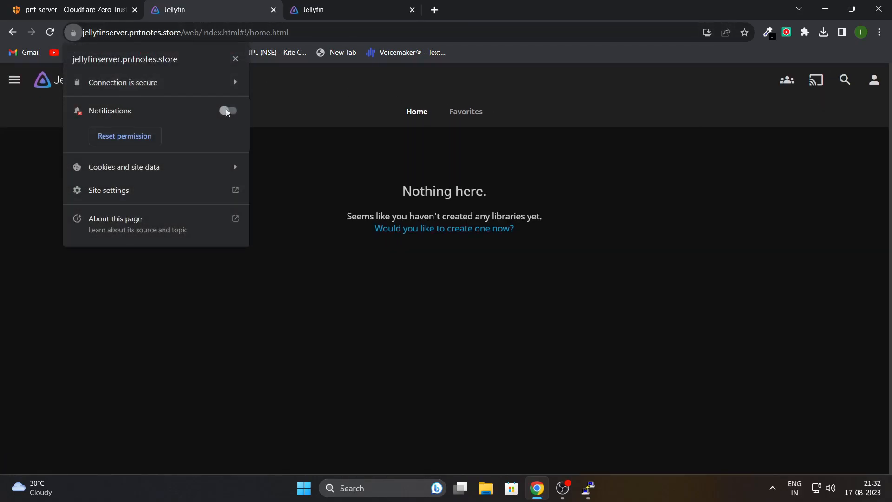
click(127, 81)
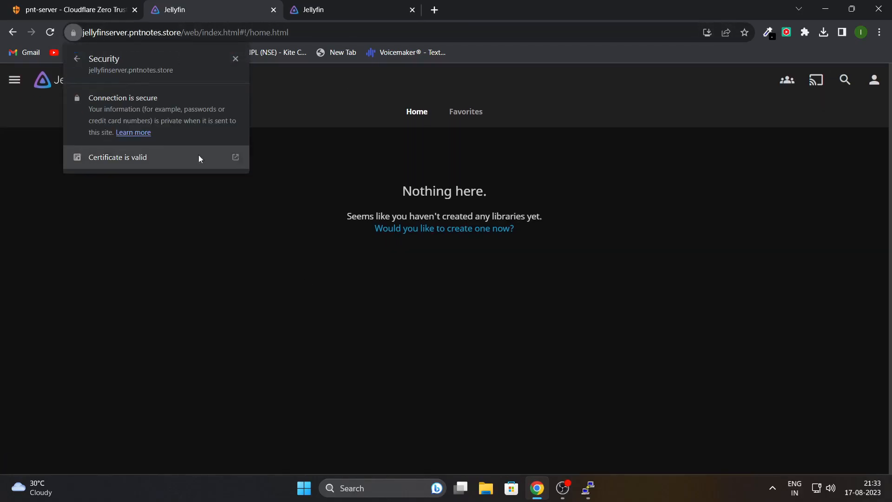
click(231, 221)
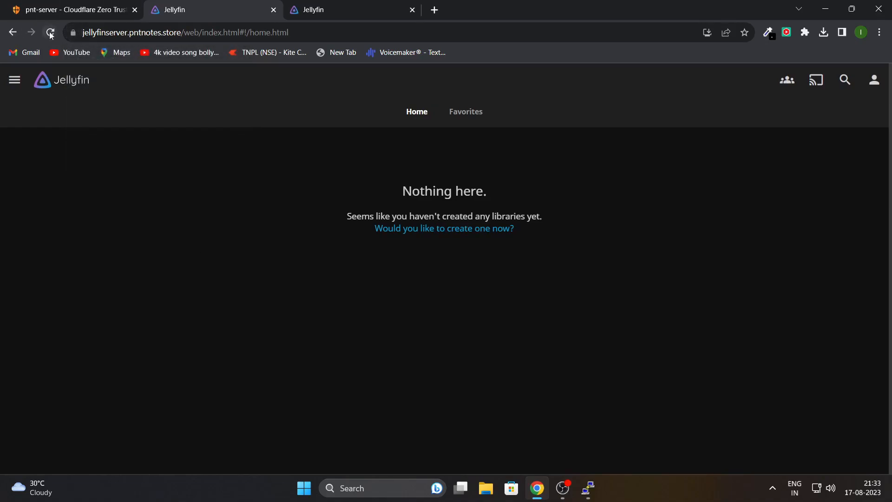
Compare the public Jellyfin page with the local localhost:8096 tab.
click(329, 7)
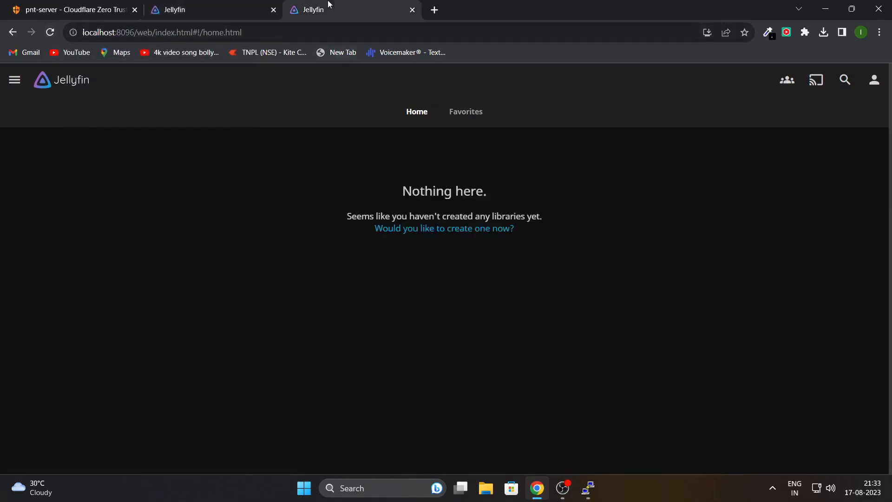
click(97, 37)
click(204, 202)
click(231, 7)
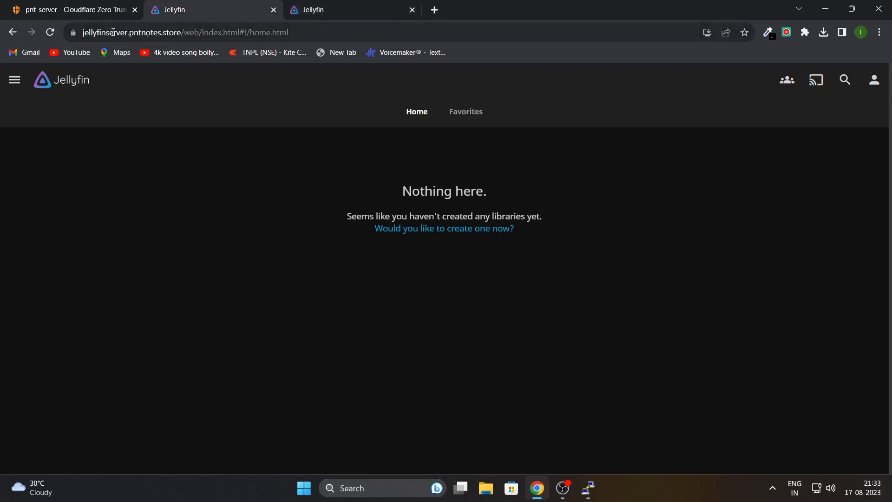
click(162, 140)
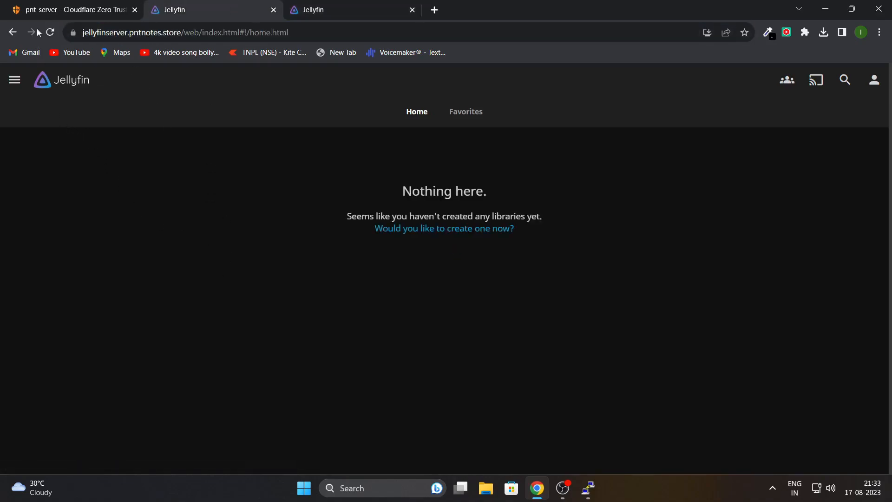
Delete the pnt-server tunnel from the Access > Tunnels list.
click(77, 4)
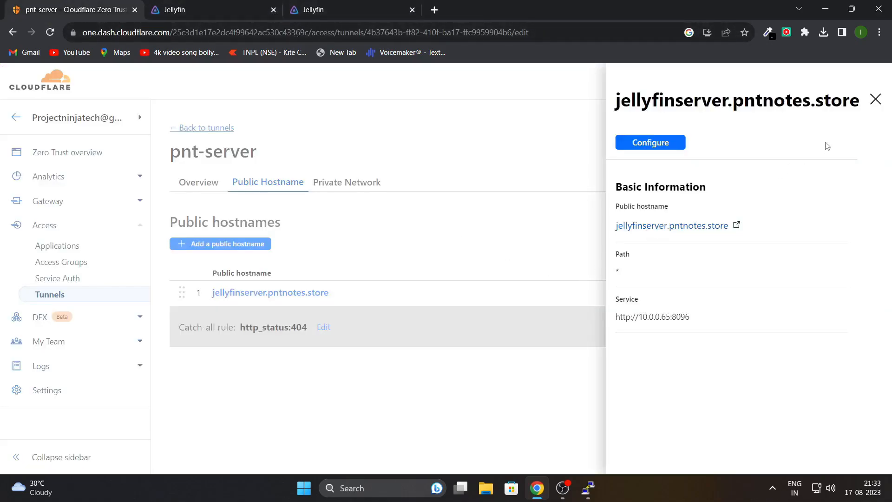
click(875, 100)
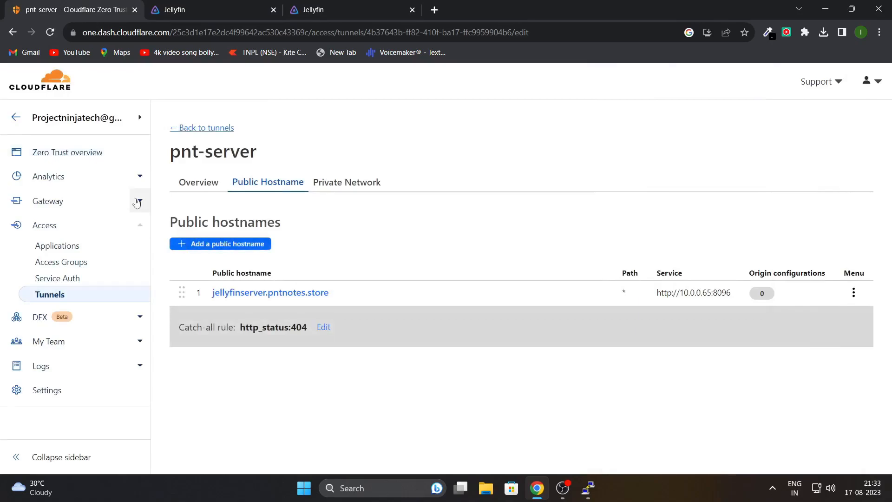
click(46, 294)
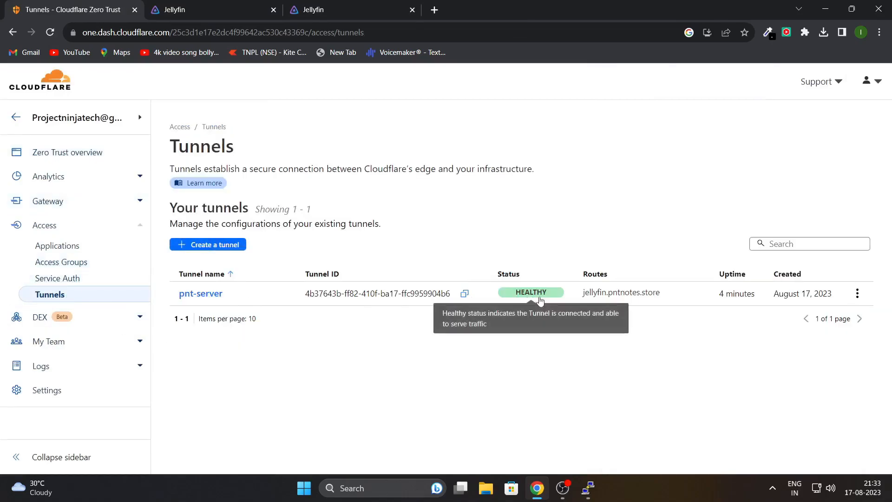
click(857, 293)
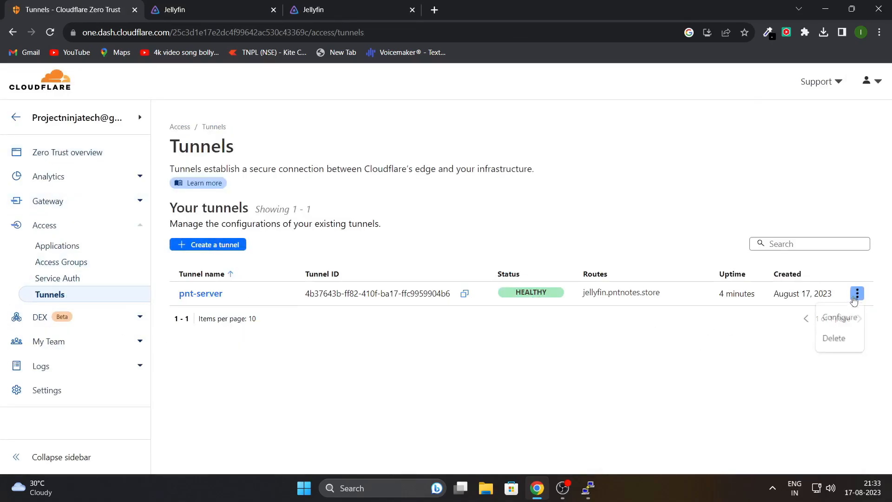
click(834, 342)
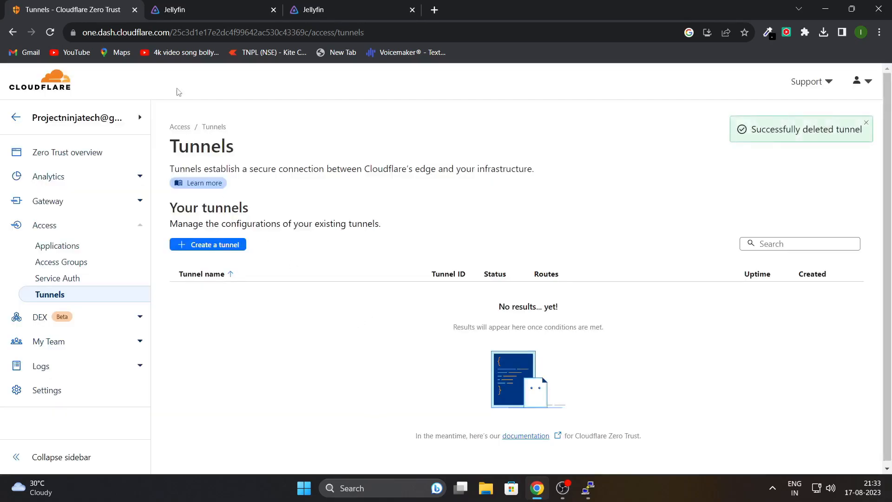
click(195, 9)
Reload jellyfinserver.pntnotes.store to confirm it now returns an HTTP 500 error.
click(102, 33)
key(Return)
click(120, 33)
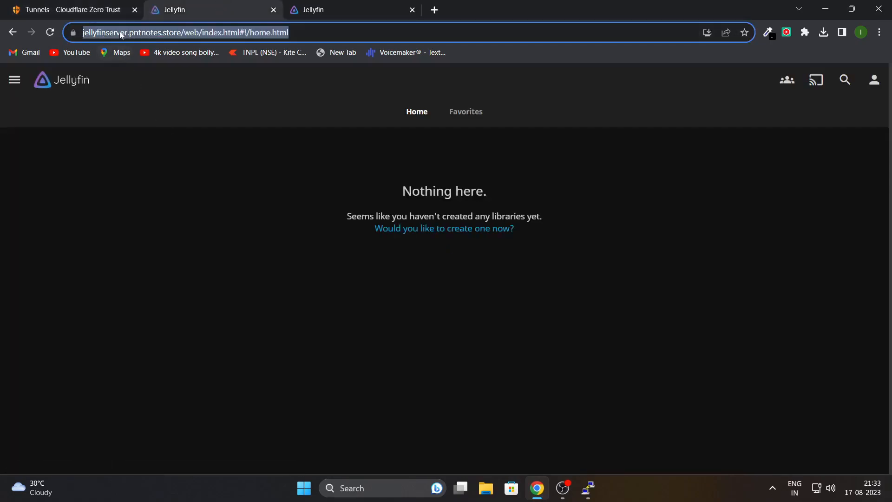
key(Return)
click(93, 8)
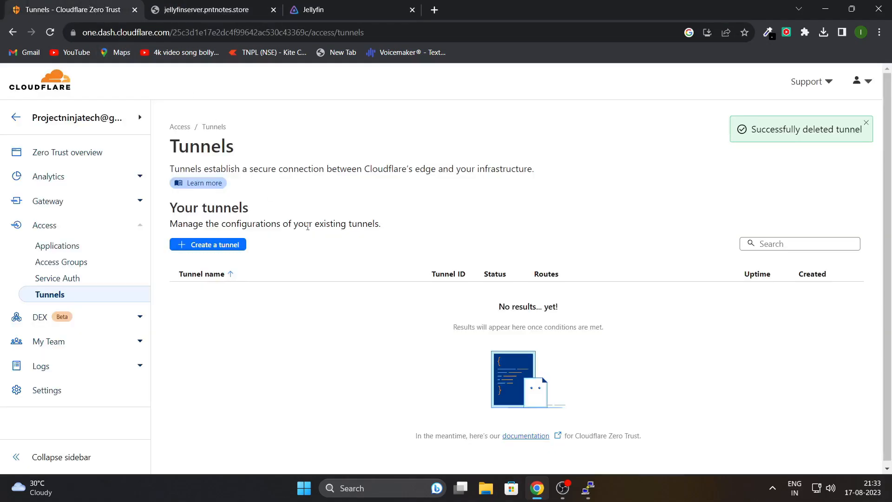